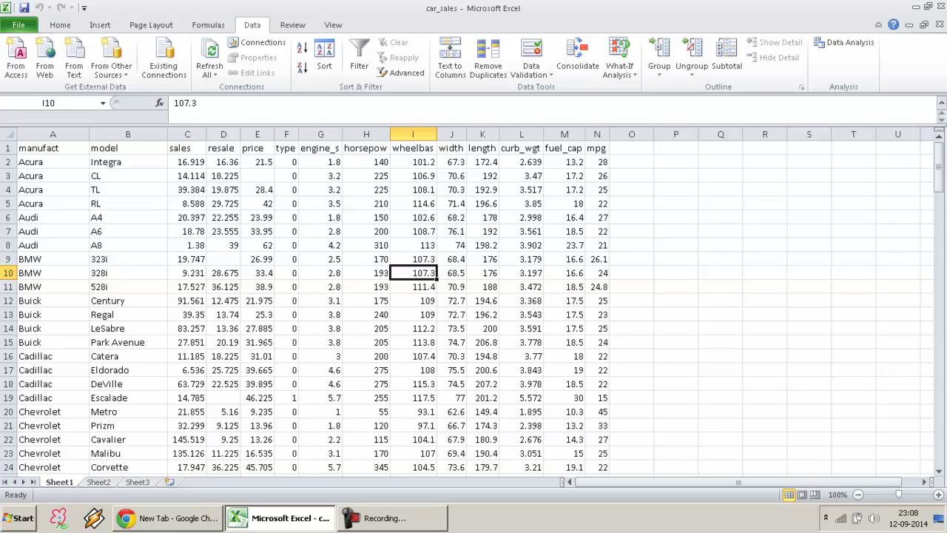
# Make sure the Analysis ToolPak add-in is enabled in Excel Options.
pyautogui.click(18, 24)
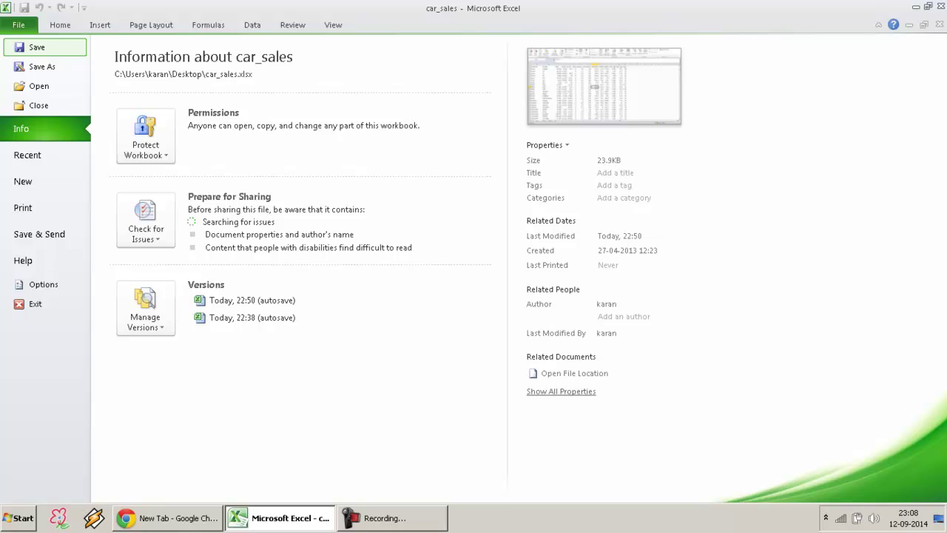
pyautogui.press('Escape')
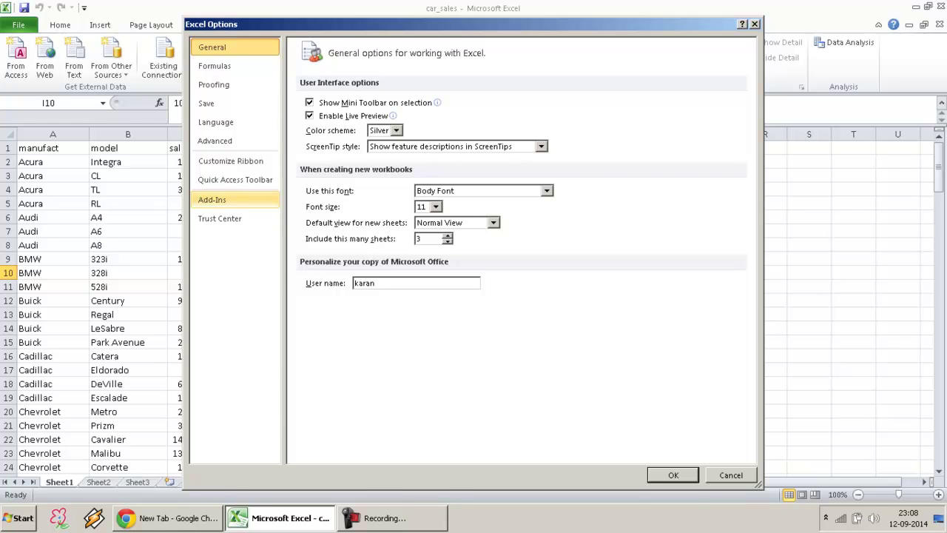
pyautogui.click(212, 200)
pyautogui.click(429, 446)
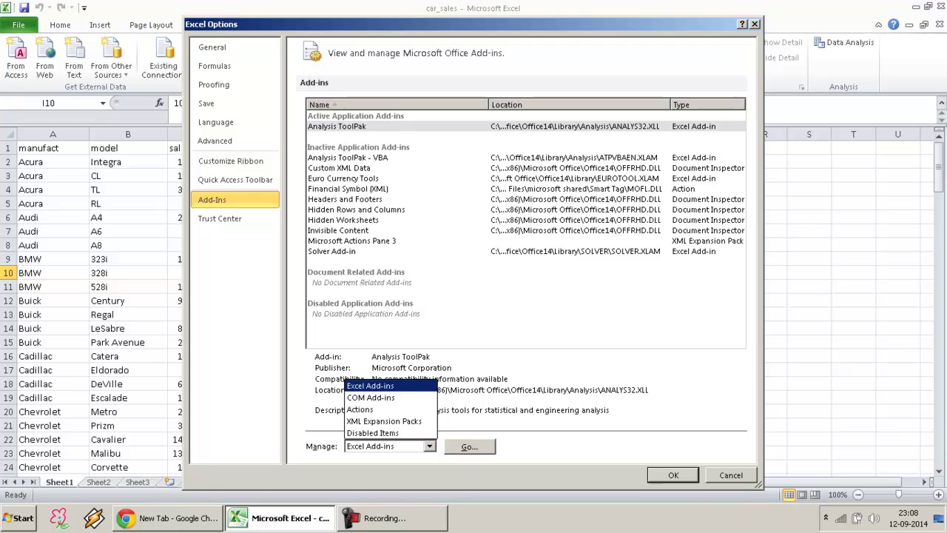
pyautogui.press('Return')
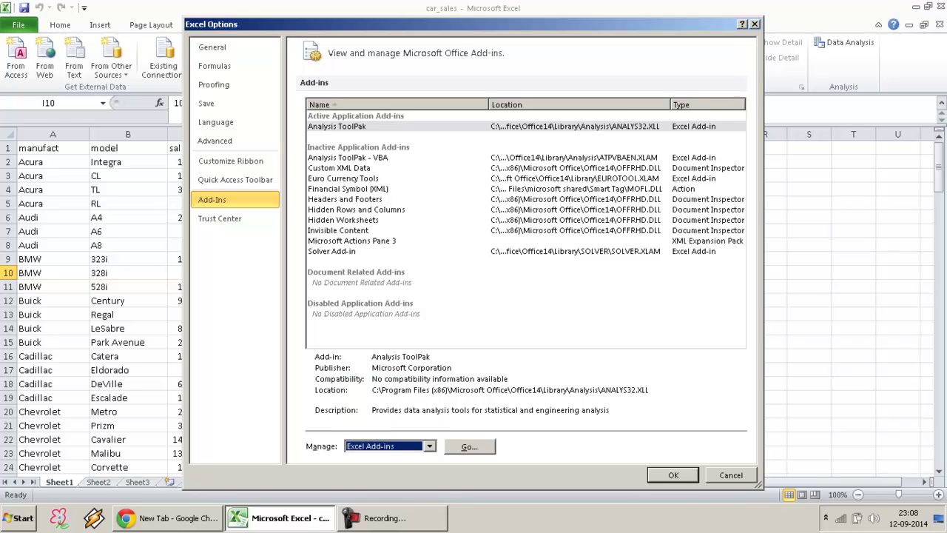
pyautogui.press('Tab')
pyautogui.press('Return')
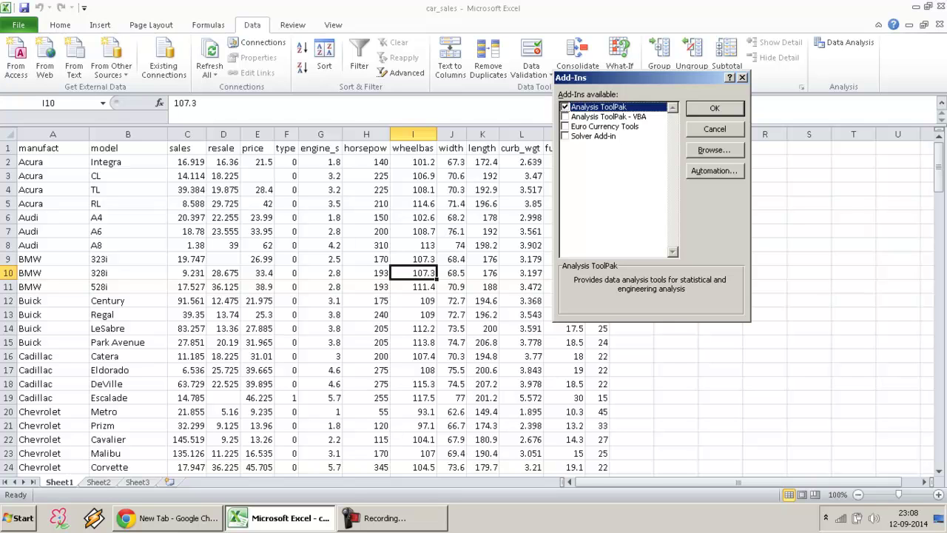
pyautogui.press('Return')
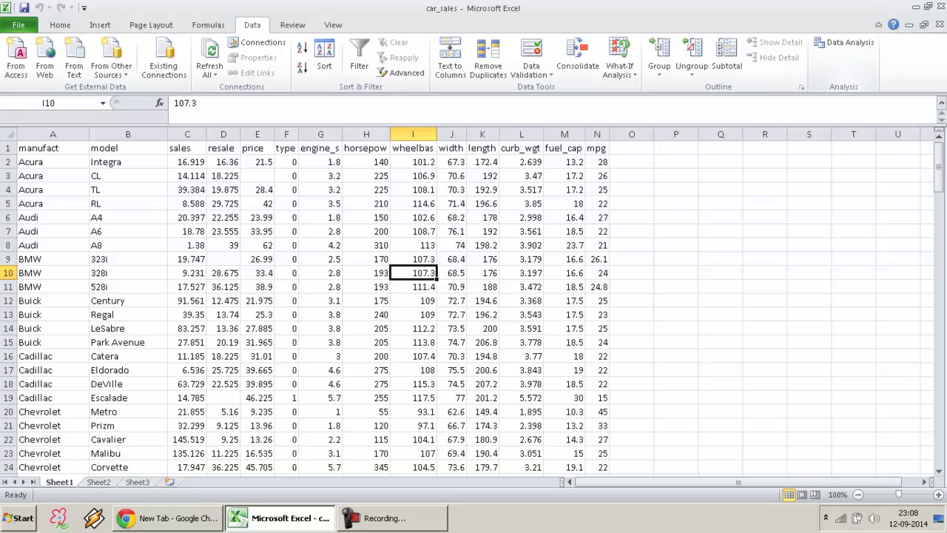
# Start Descriptive Statistics with the input range G1:G154 for engine_s.
pyautogui.click(413, 162)
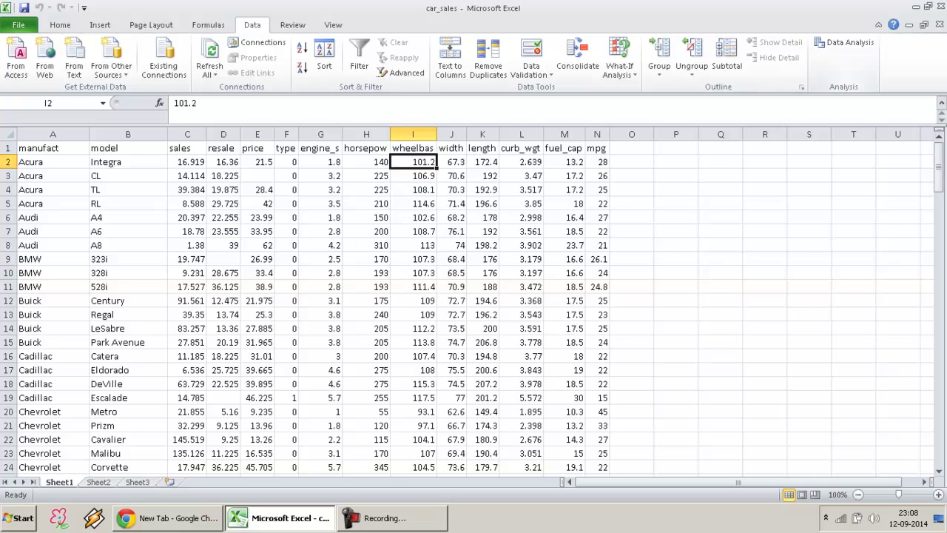
pyautogui.click(844, 42)
pyautogui.scroll(-3, 622, 207)
pyautogui.scroll(3, 622, 207)
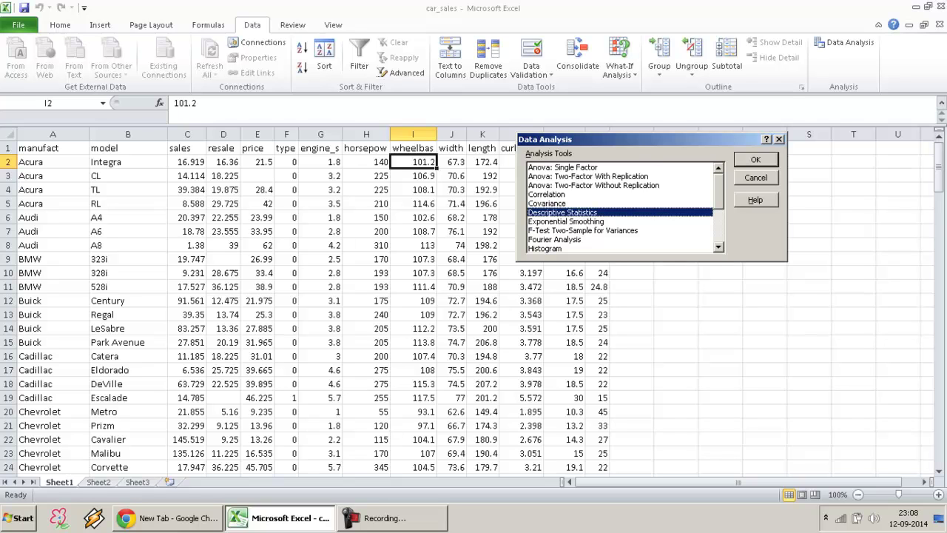
pyautogui.press('Return')
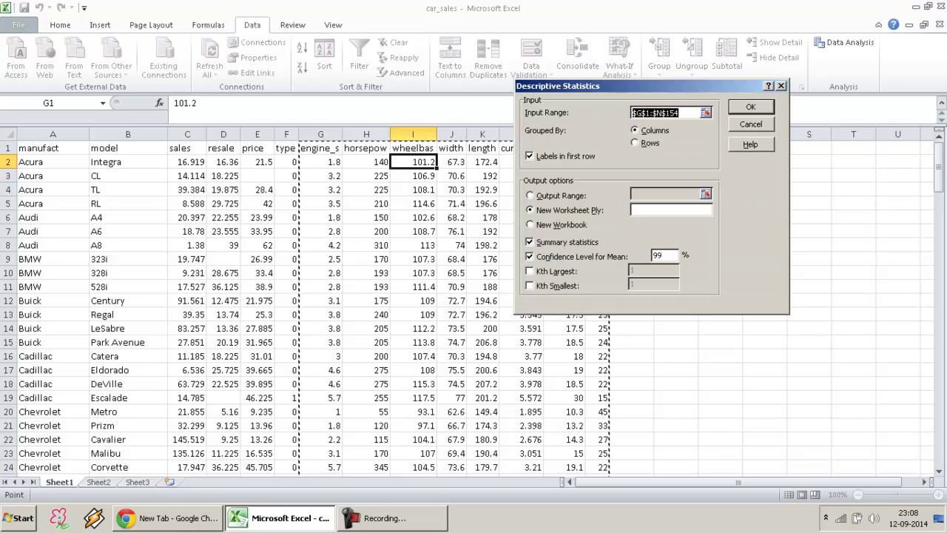
pyautogui.click(706, 112)
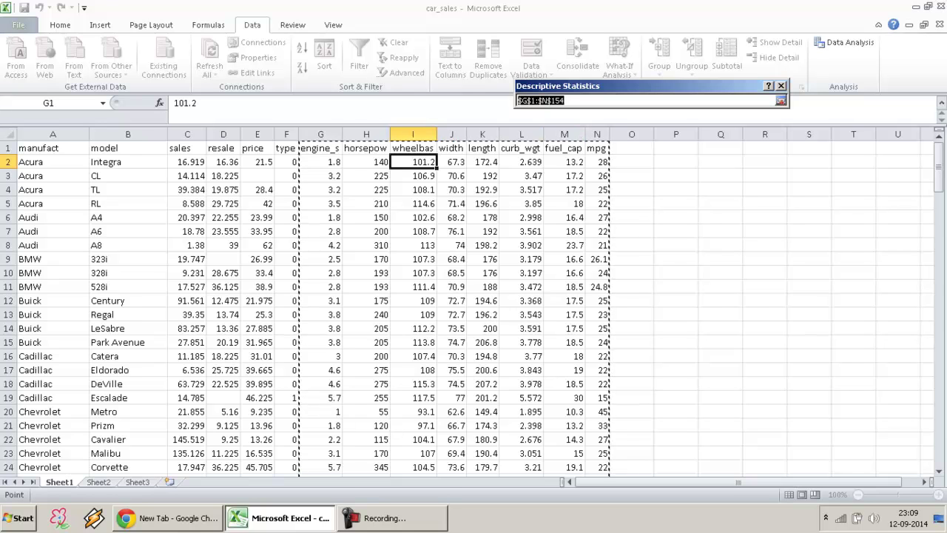
pyautogui.click(320, 148)
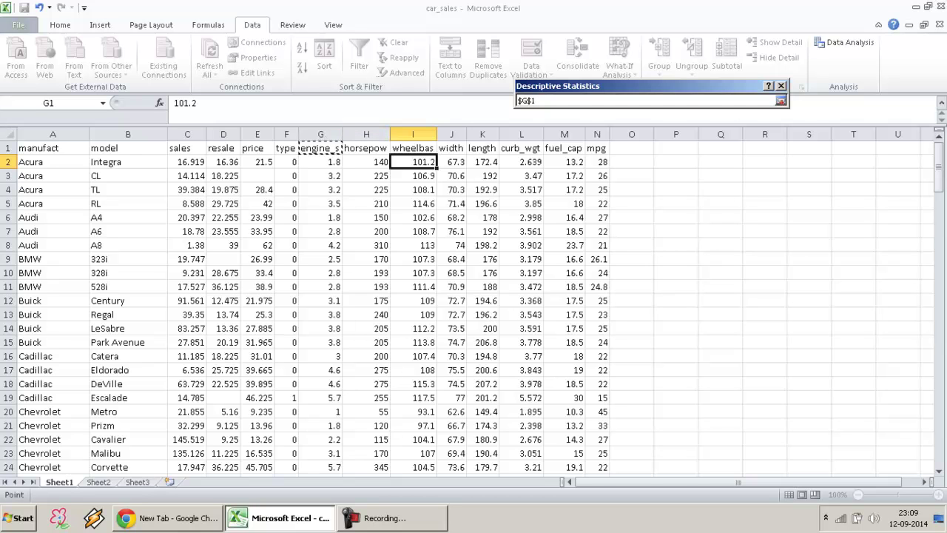
pyautogui.press('End')
pyautogui.hotkey('shift', 'Down')
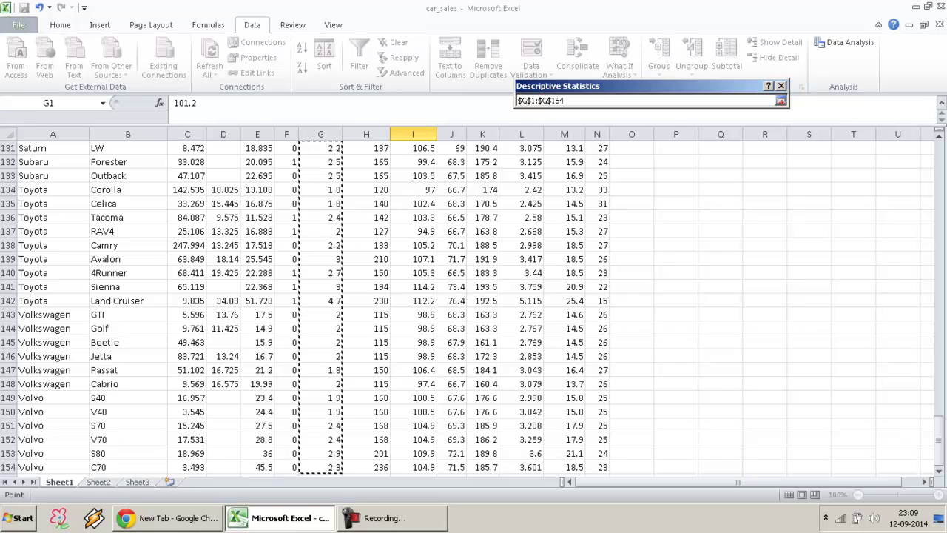
# Turn on Labels in first row and set the confidence level to 95%.
pyautogui.press('Return')
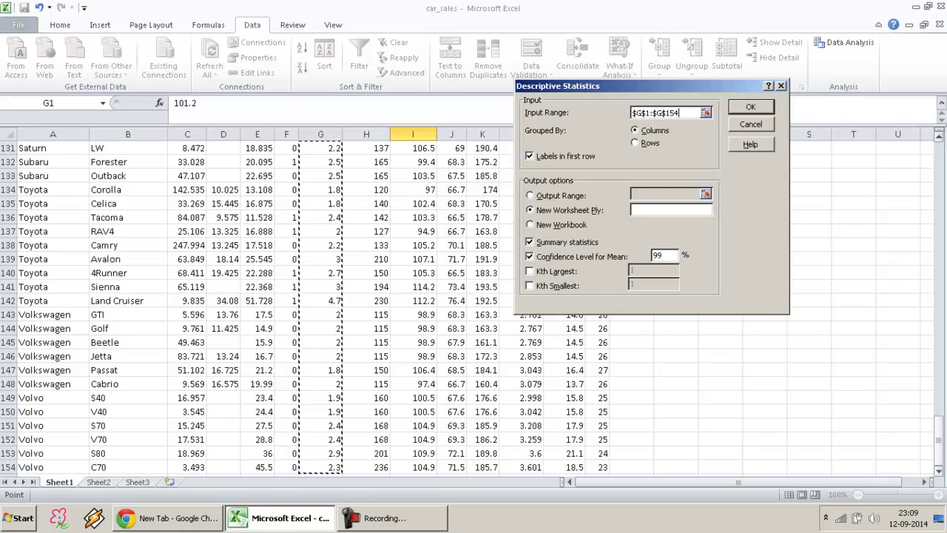
pyautogui.scroll(20, 259, 303)
pyautogui.scroll(7, 259, 304)
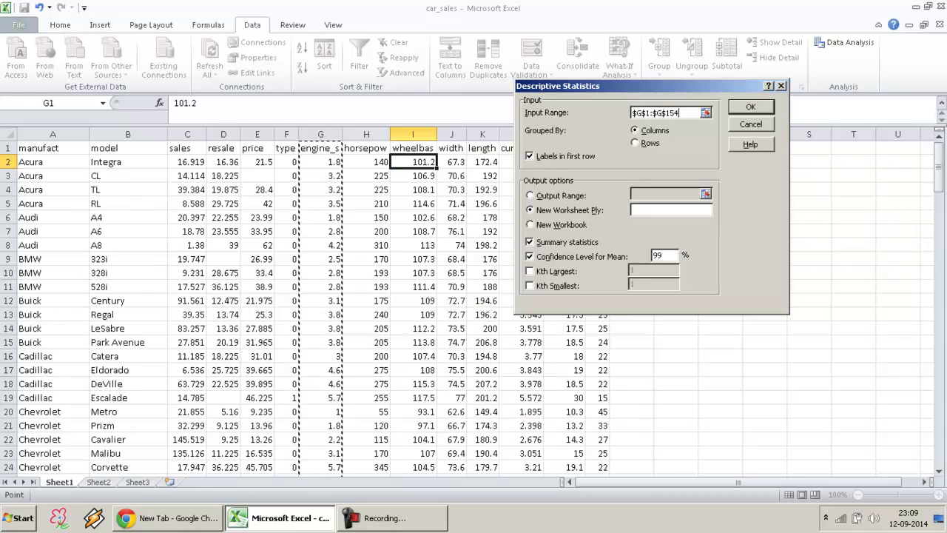
pyautogui.press('Tab')
pyautogui.press('Tab')
pyautogui.press('space')
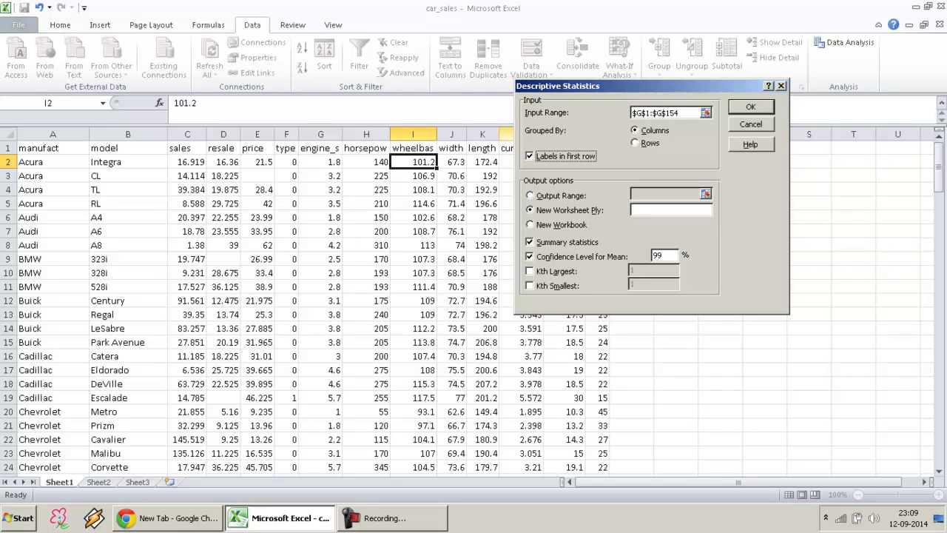
pyautogui.doubleClick(658, 255)
pyautogui.write('95')
# Output the engine_s statistics to a new sheet and widen column A to fit the labels.
pyautogui.press('Return')
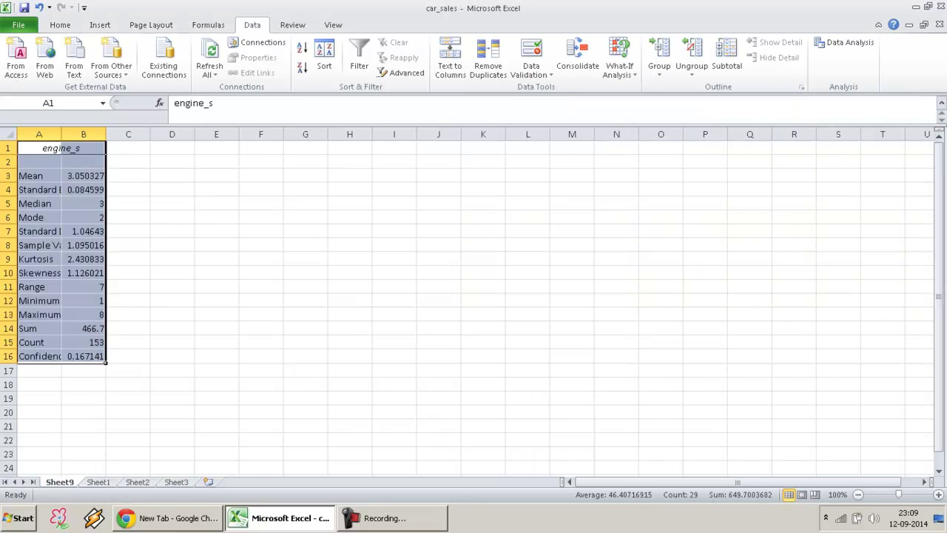
pyautogui.press('Down')
pyautogui.press('Down')
pyautogui.click(61, 148)
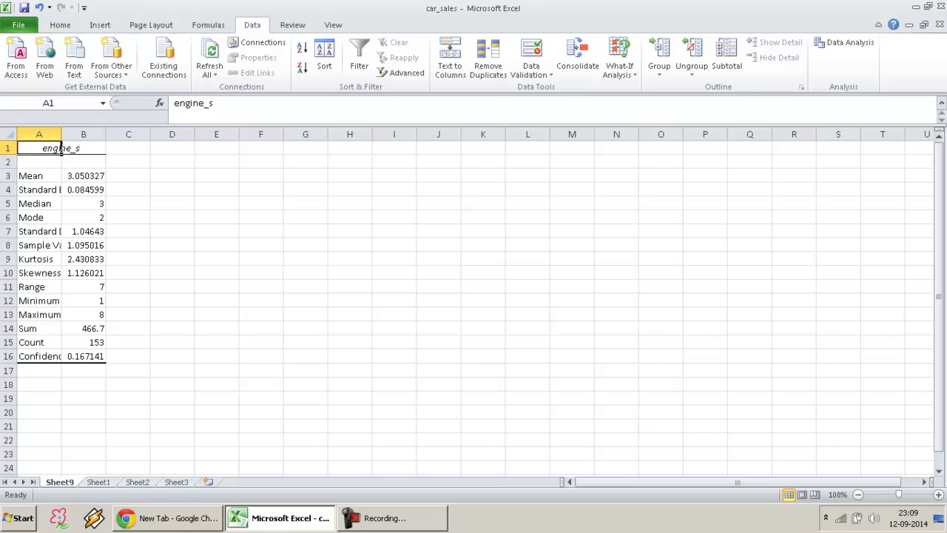
pyautogui.press('Right')
pyautogui.press('Right')
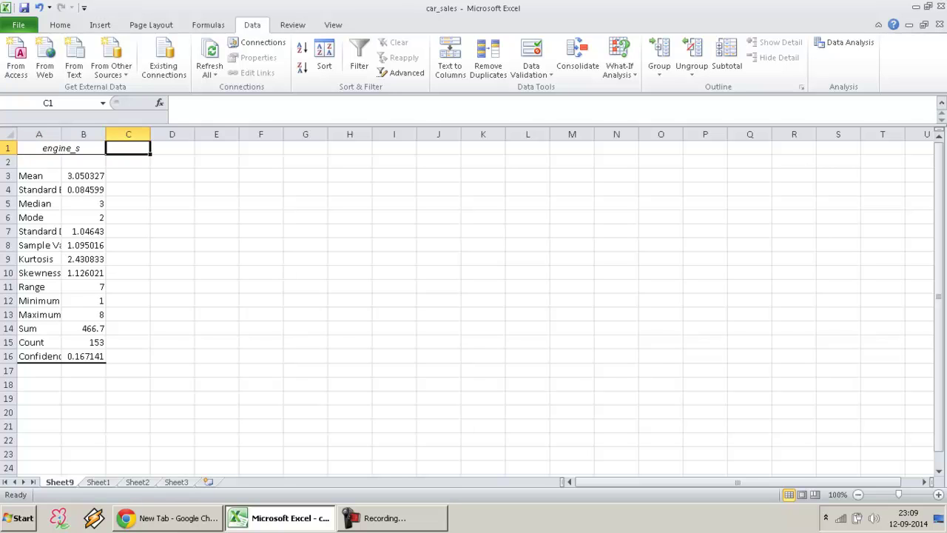
pyautogui.doubleClick(61, 134)
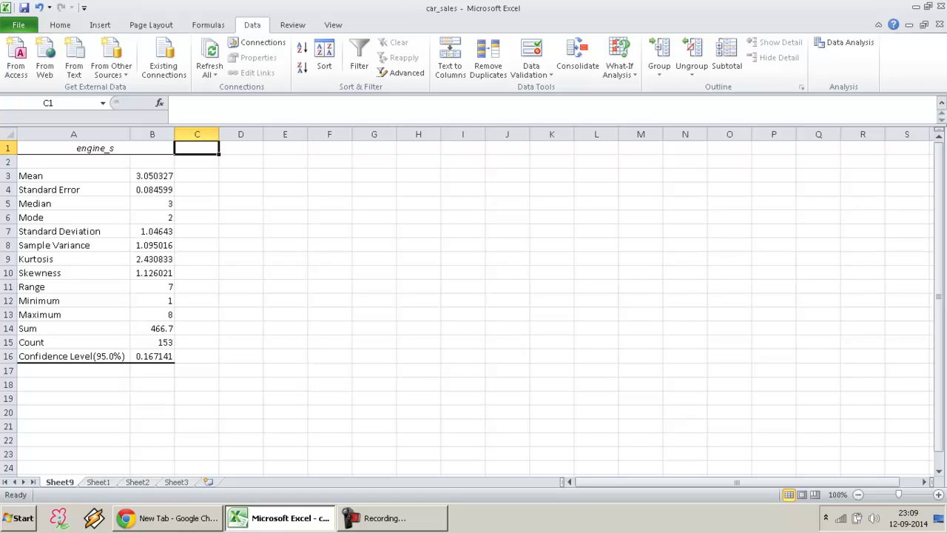
# Review the engine_s values from Mean to Confidence Level, then return to Sheet1.
pyautogui.press('Left')
pyautogui.press('Down')
pyautogui.press('Down')
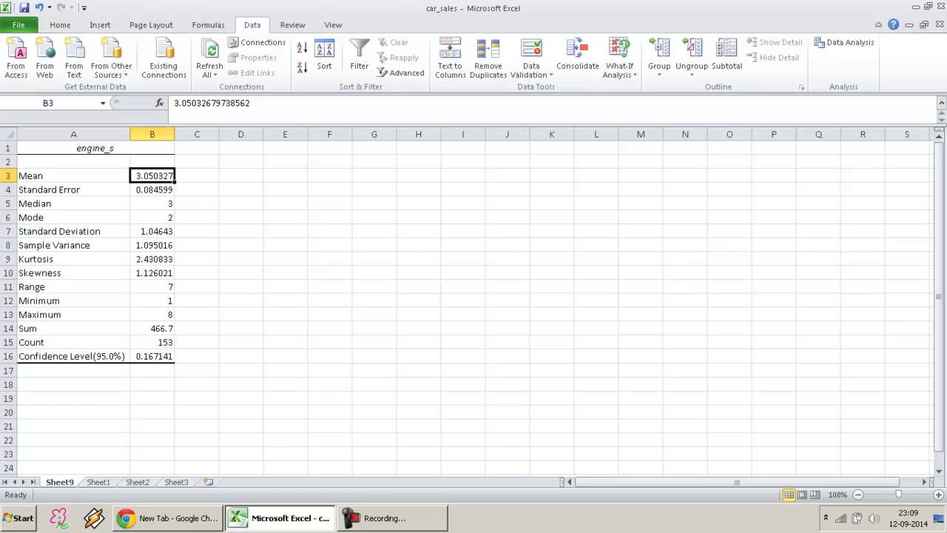
pyautogui.press('Down')
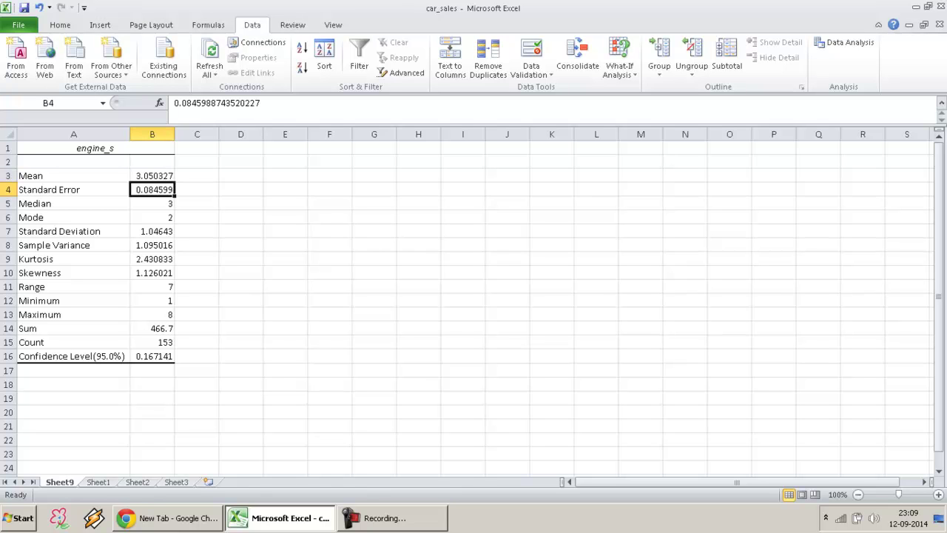
pyautogui.press('Down')
pyautogui.press('Down')
pyautogui.press('Down')
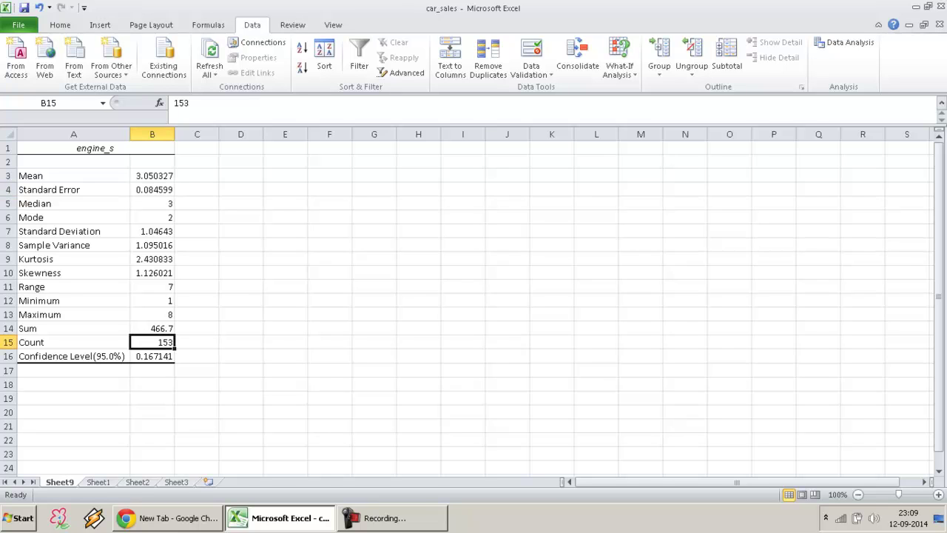
pyautogui.press('Up')
pyautogui.press('Up')
pyautogui.press('Up')
pyautogui.press('Down')
pyautogui.press('Down')
pyautogui.press('Down')
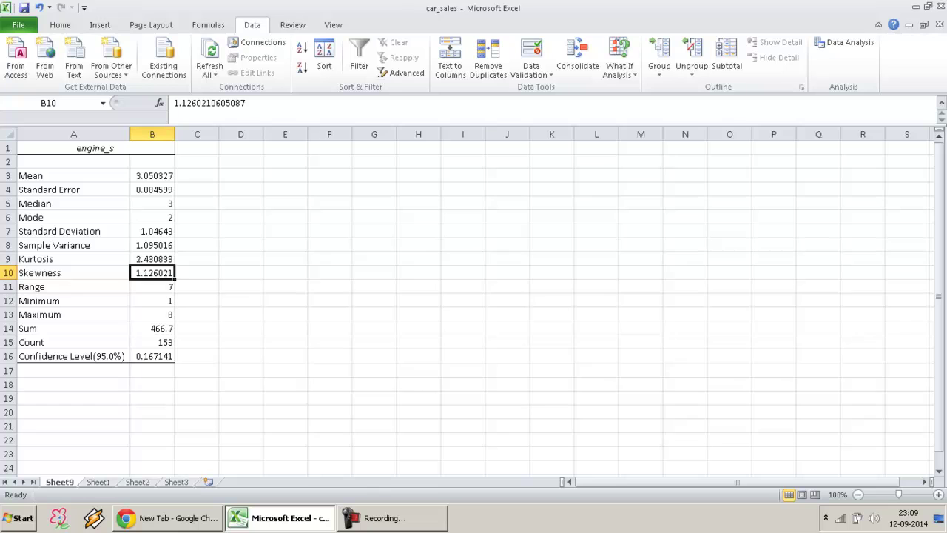
pyautogui.press('Down')
pyautogui.press('Down')
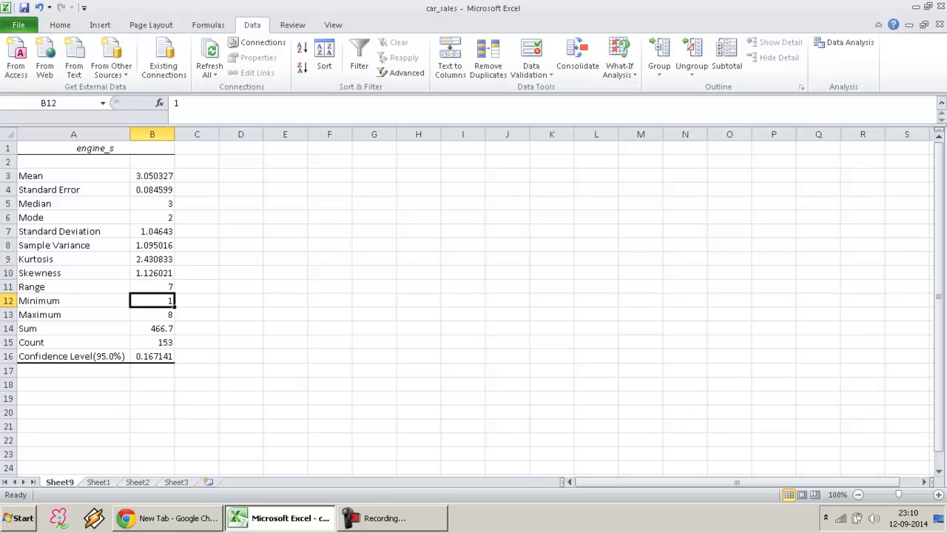
pyautogui.press('Down')
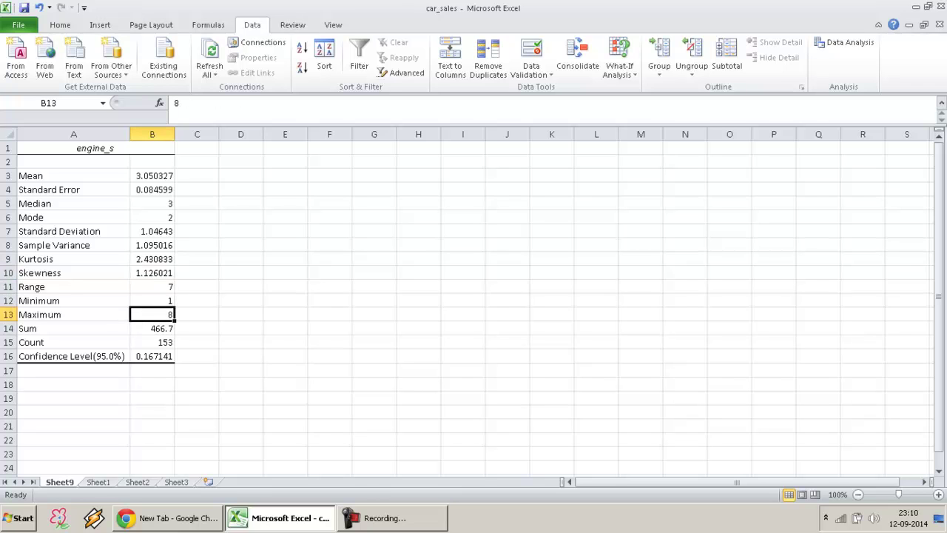
pyautogui.press('Down')
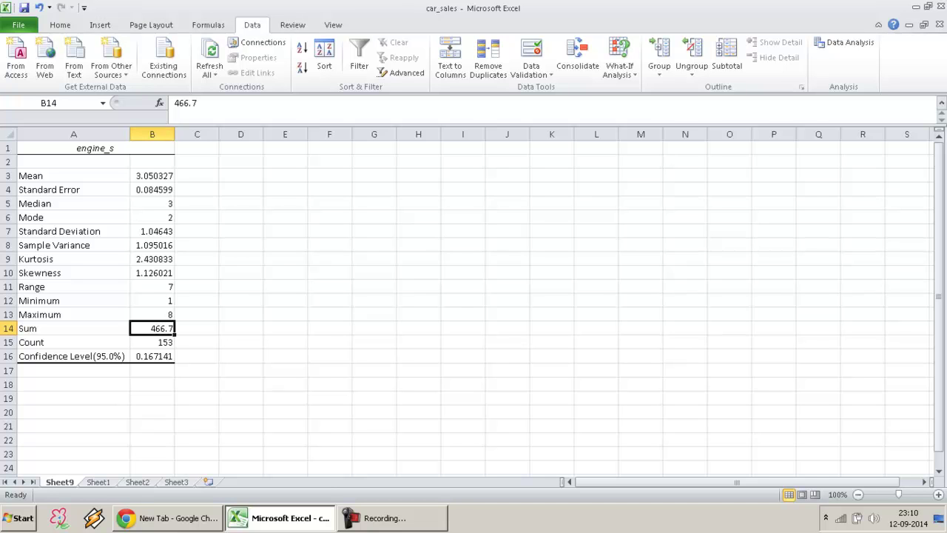
pyautogui.press('Down')
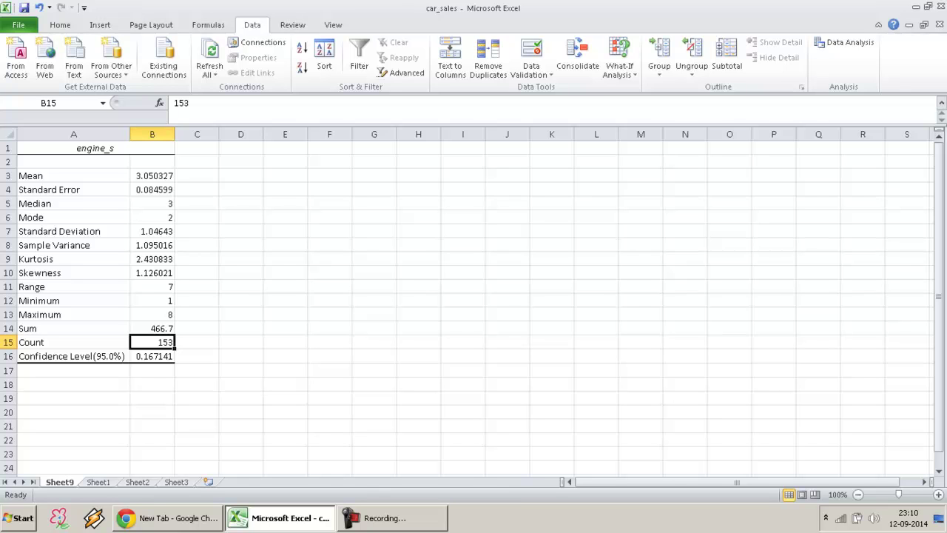
pyautogui.press('Down')
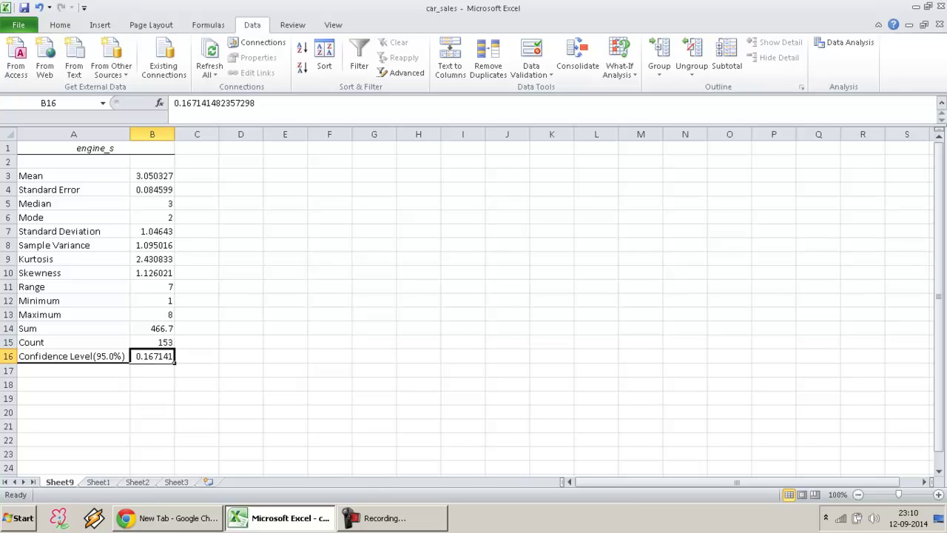
pyautogui.press('Left')
pyautogui.press('Right')
pyautogui.press('Down')
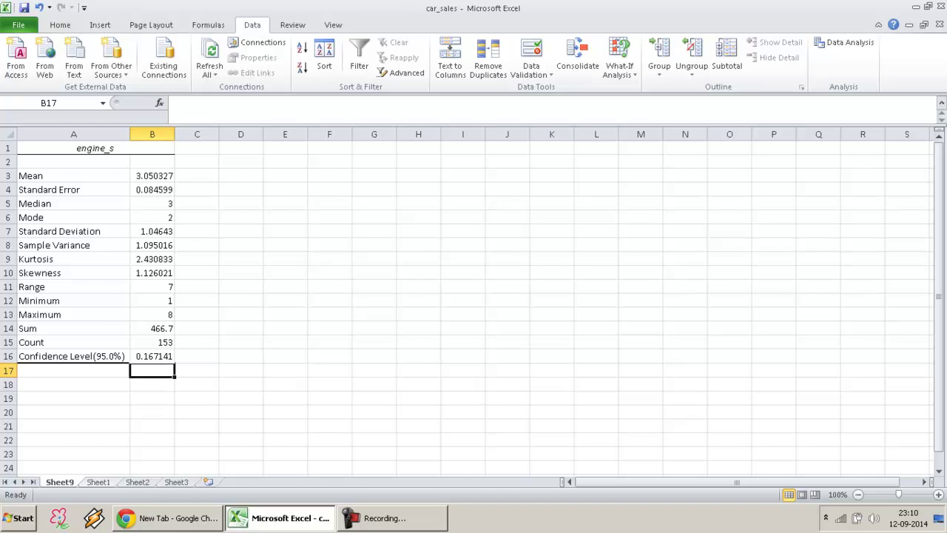
pyautogui.hotkey('ctrl', 'pagedown')
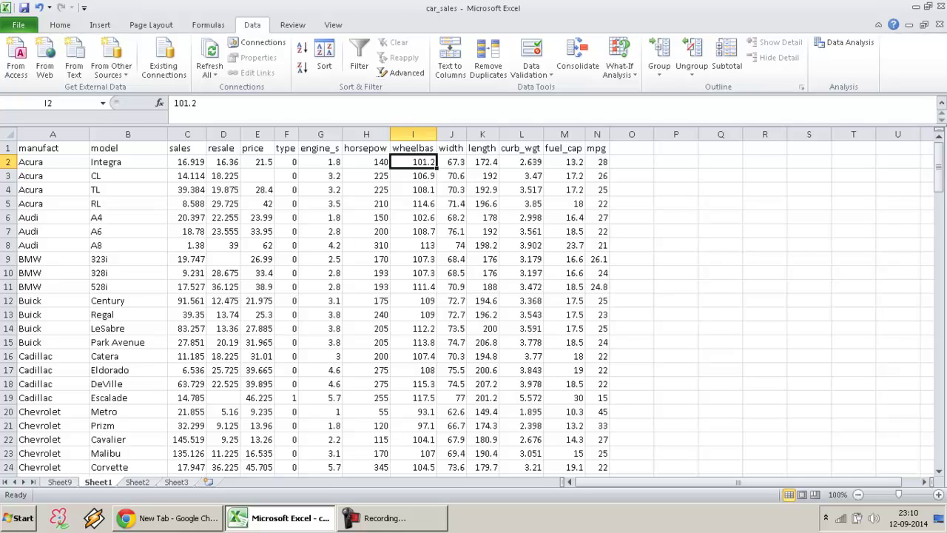
# Run Descriptive Statistics on G1:N154 with header labels, outputting to new Sheet10.
pyautogui.click(844, 42)
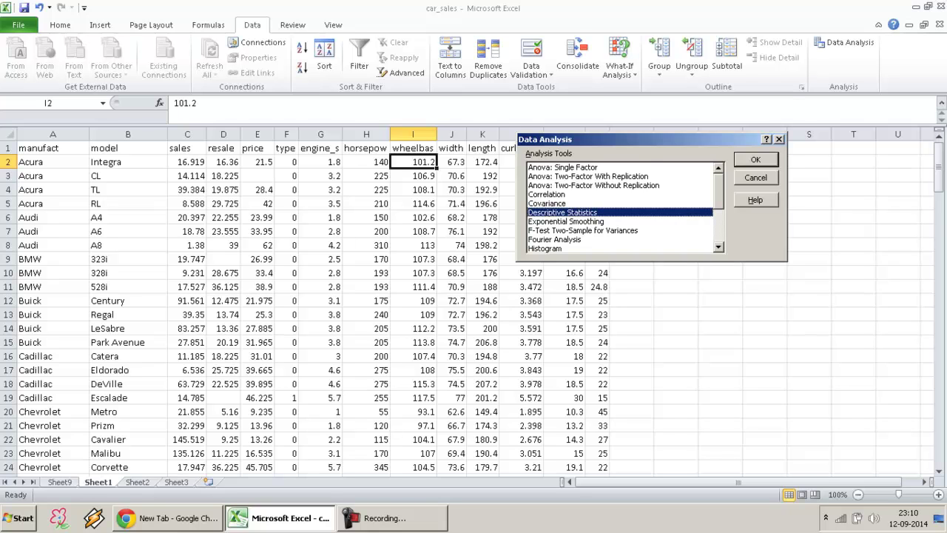
pyautogui.press('Return')
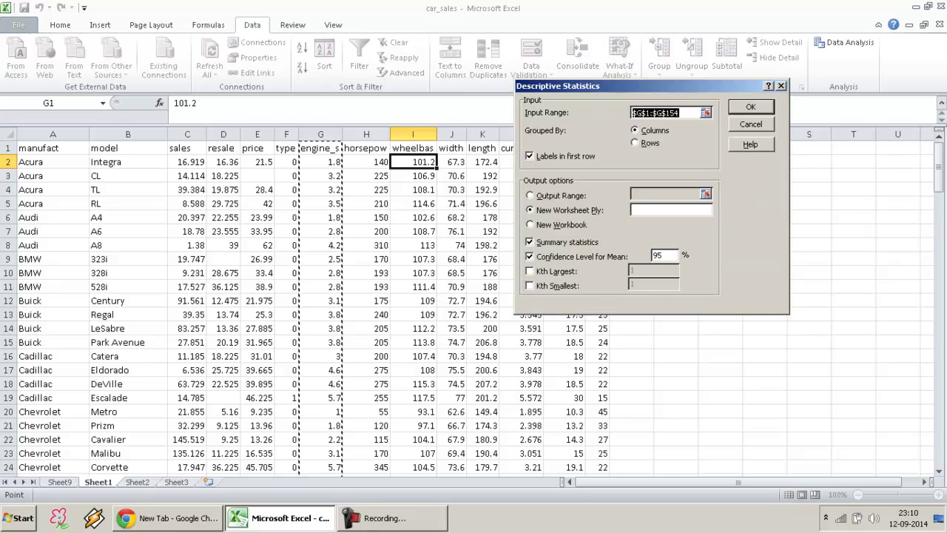
pyautogui.click(706, 113)
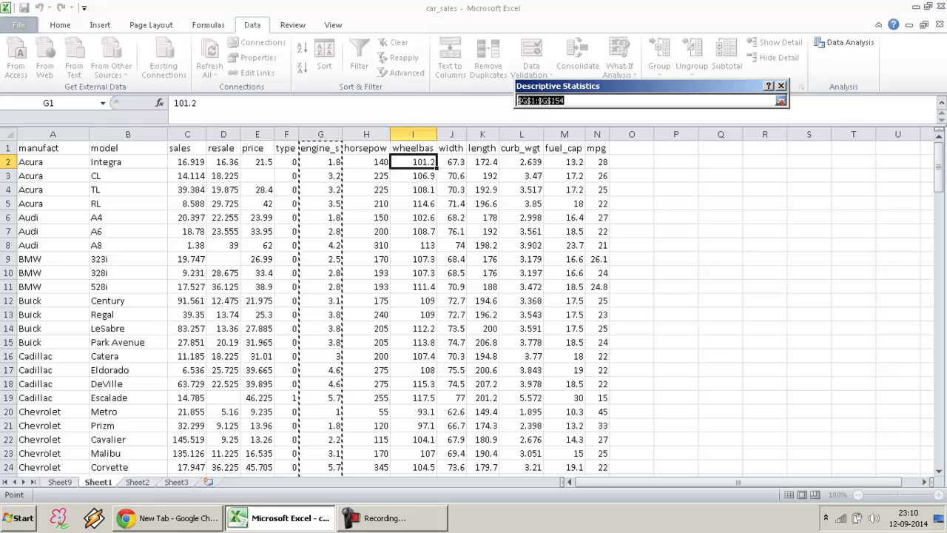
pyautogui.moveTo(320, 148); pyautogui.dragTo(597, 148)
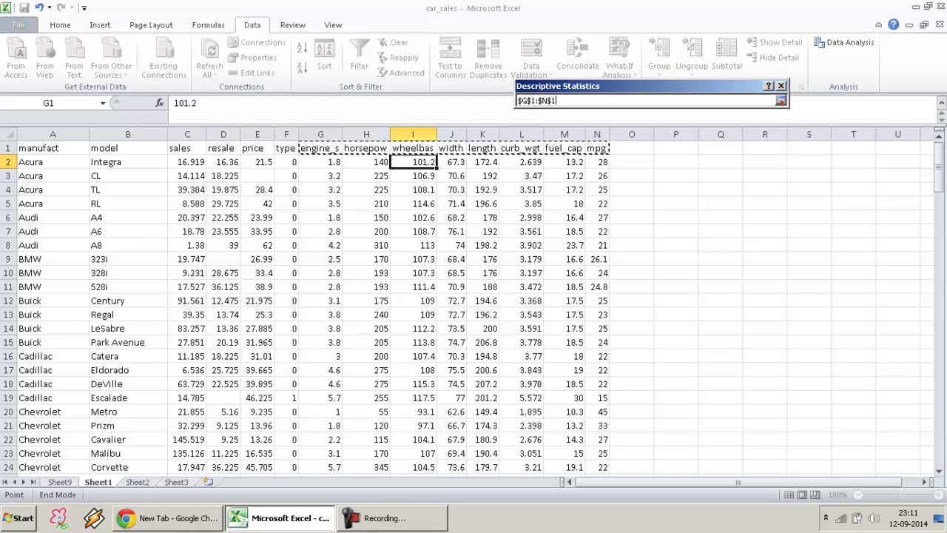
pyautogui.hotkey('ctrl', 'shift', 'Down')
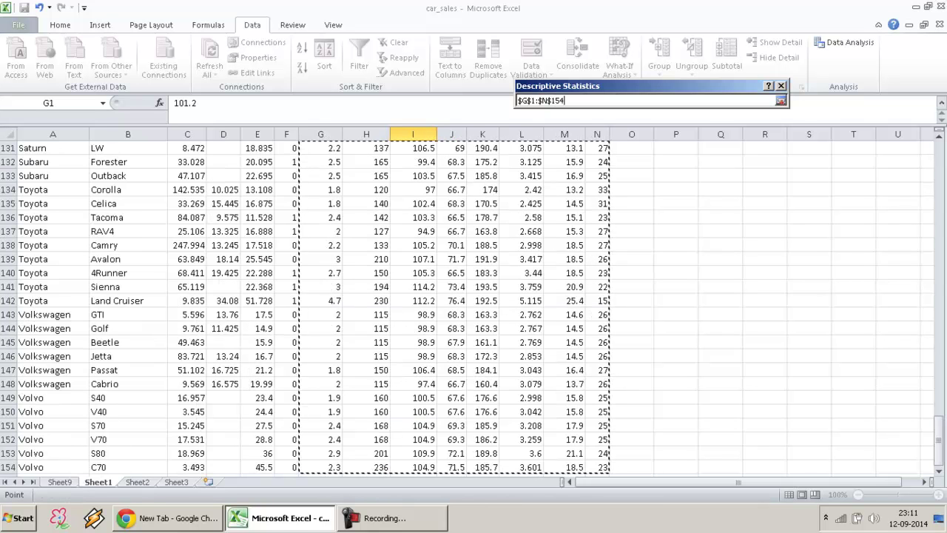
pyautogui.moveTo(938, 436); pyautogui.dragTo(938, 155)
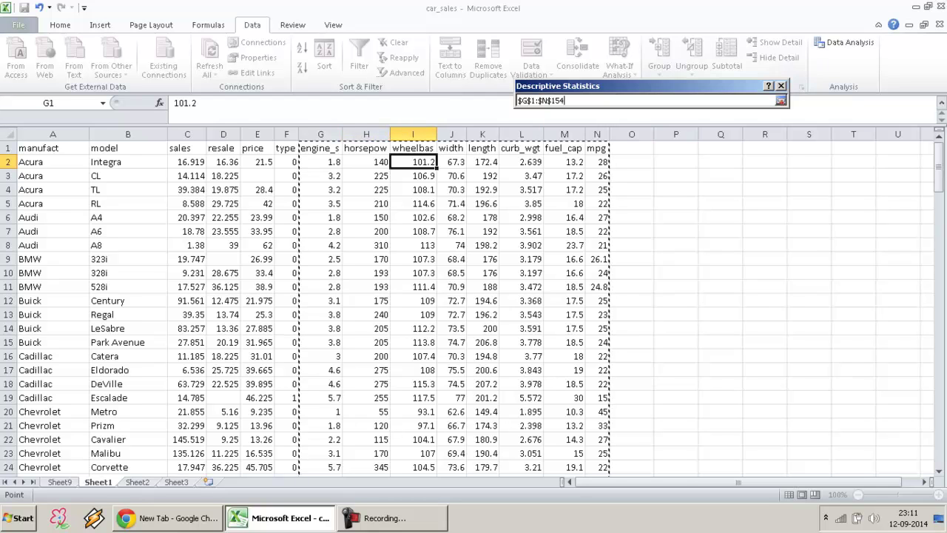
pyautogui.press('Return')
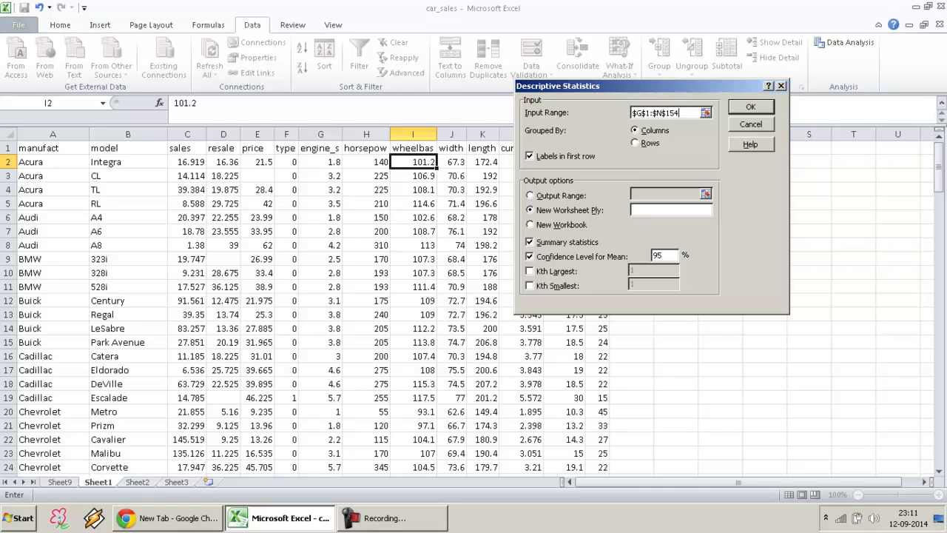
pyautogui.press('Return')
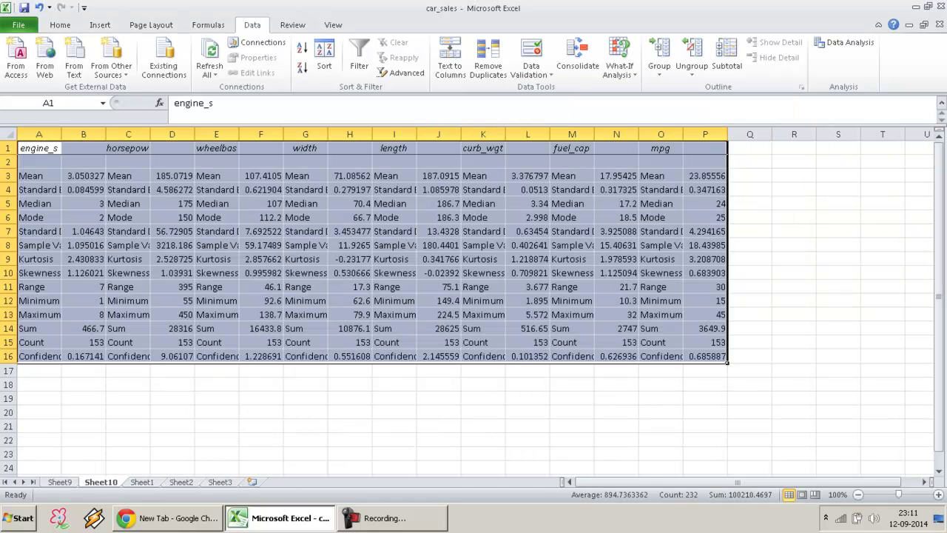
# AutoFit all Sheet10 columns so statistic names and full values display completely.
pyautogui.press('Right')
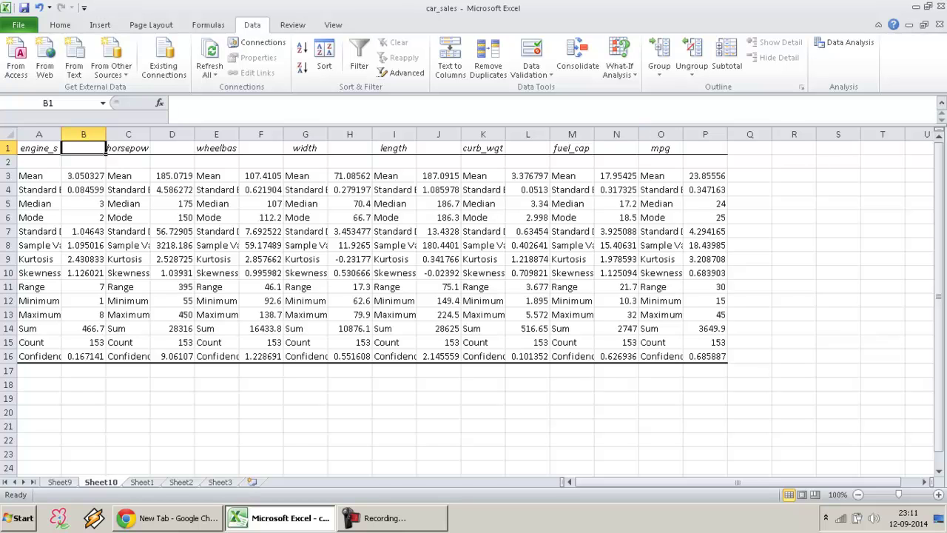
pyautogui.click(8, 134)
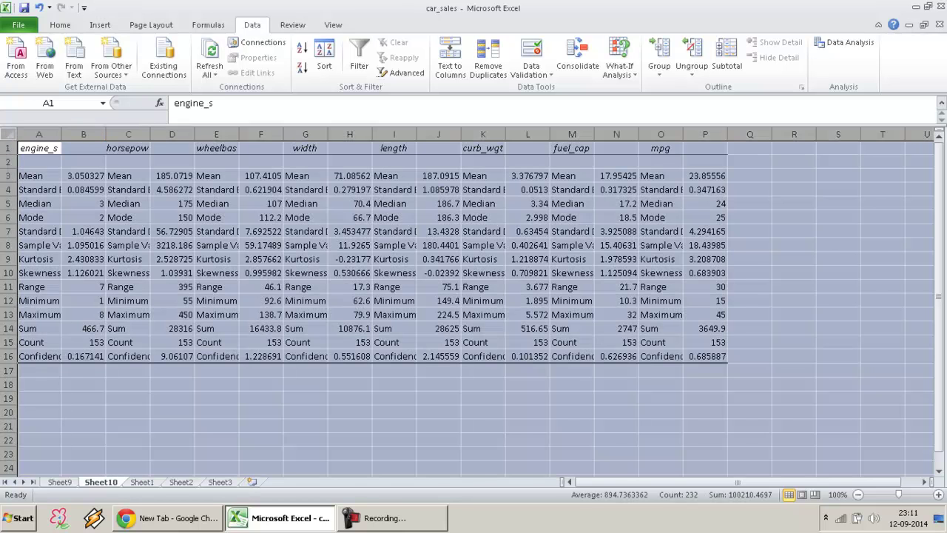
pyautogui.doubleClick(62, 134)
pyautogui.click(244, 189)
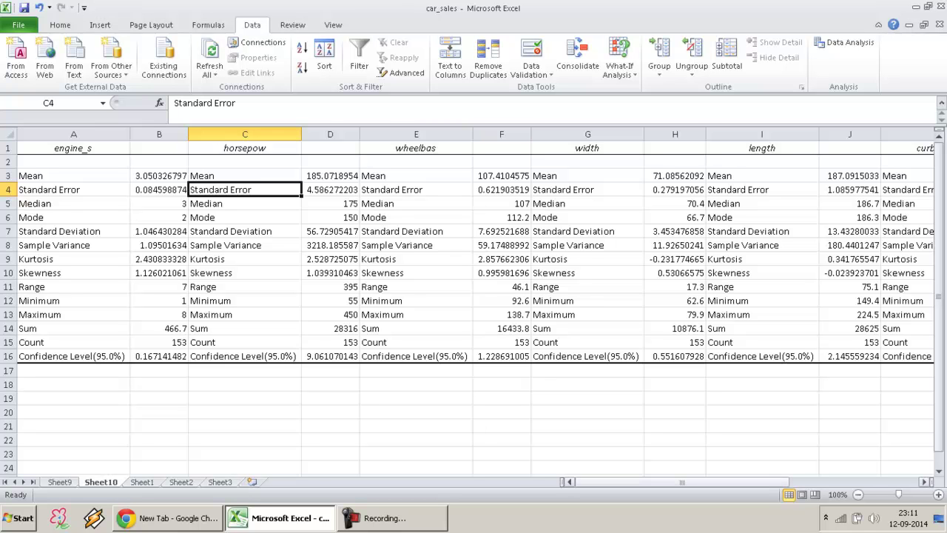
pyautogui.moveTo(682, 482)
pyautogui.mouseDown()
pyautogui.moveTo(740, 482)
pyautogui.moveTo(682, 482)
pyautogui.mouseUp()
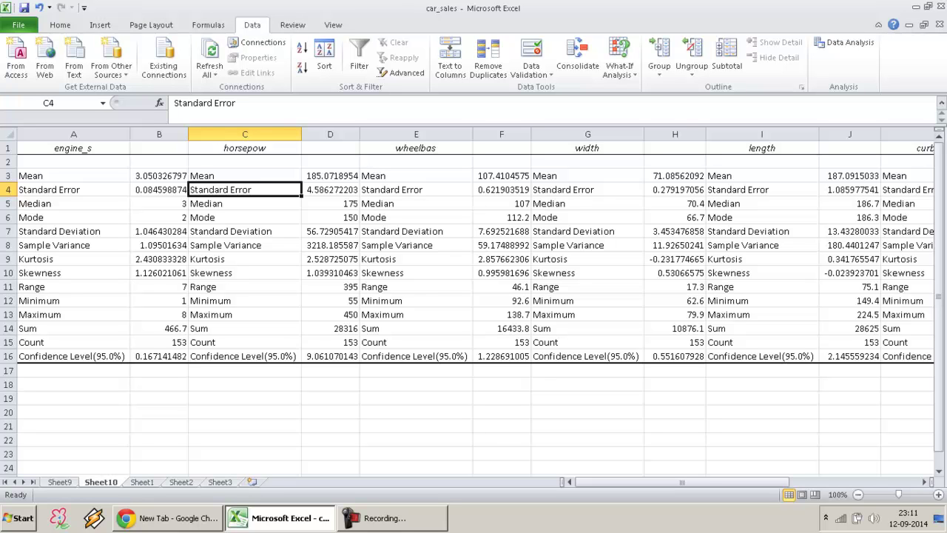